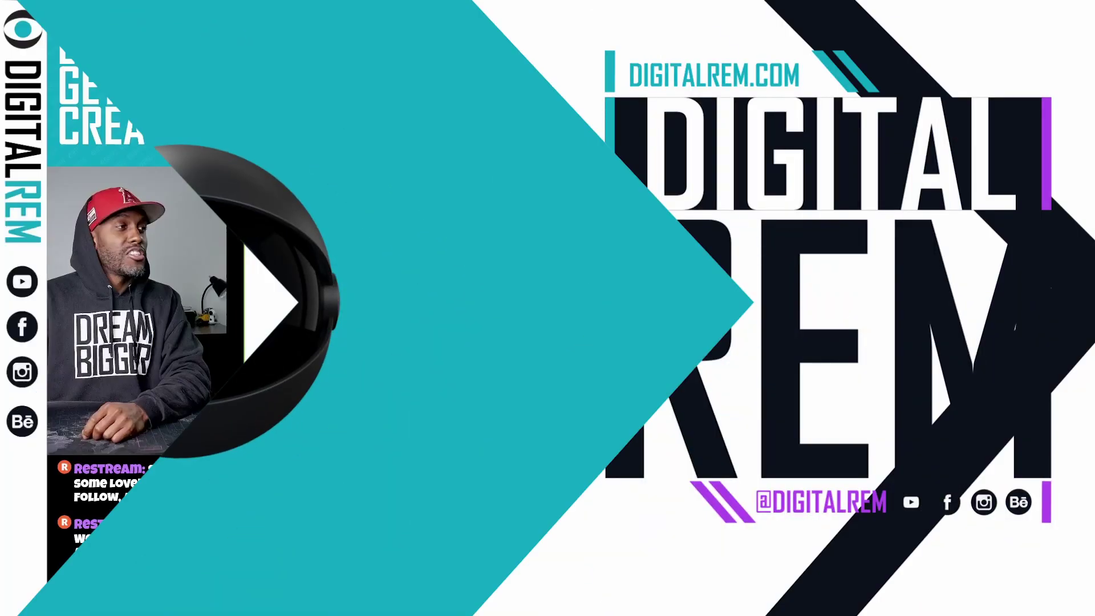
Scroll to the top of the Help Center article on limiting registration and creating waitlists.
{"action": "scroll", "coordinate": [519, 266], "scroll_direction": "up", "scroll_amount": 3}
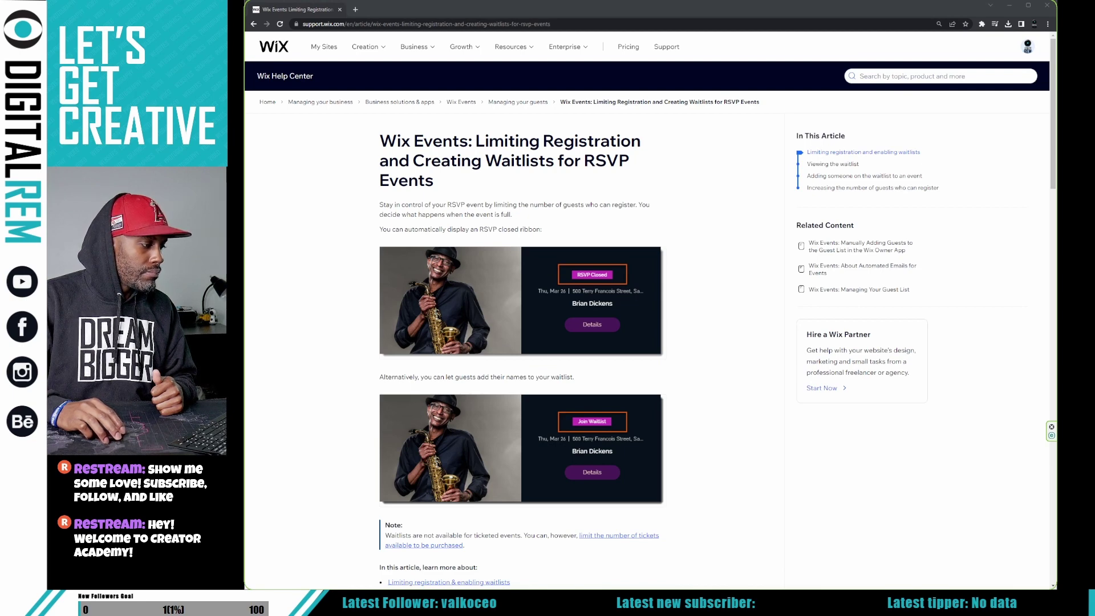
Bring the Wix dashboard window forward, enlarge it to fill the screen, and go to Home.
{"action": "key", "text": "alt+Tab"}
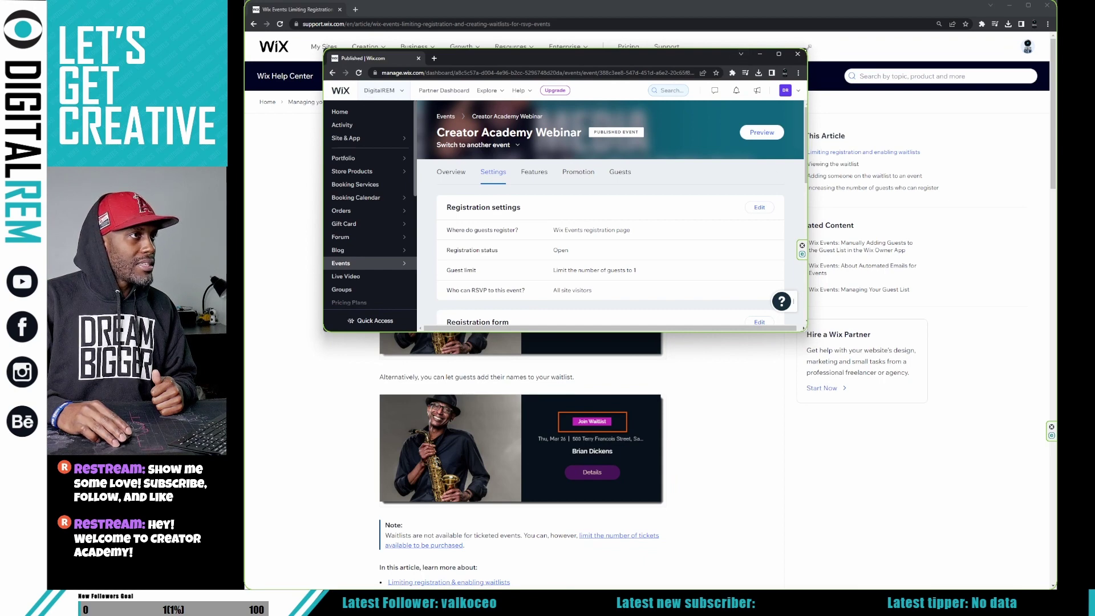
{"action": "left_click_drag", "start_coordinate": [805, 49], "coordinate": [1057, 1]}
{"action": "mouse_move", "coordinate": [371, 321]}
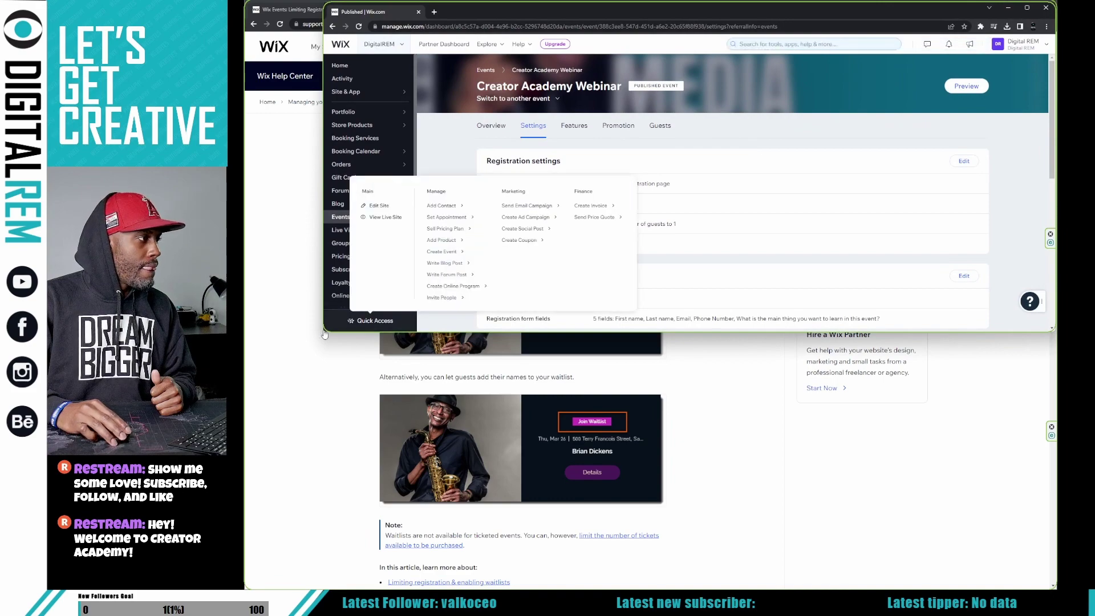
{"action": "left_click_drag", "start_coordinate": [324, 335], "coordinate": [240, 591]}
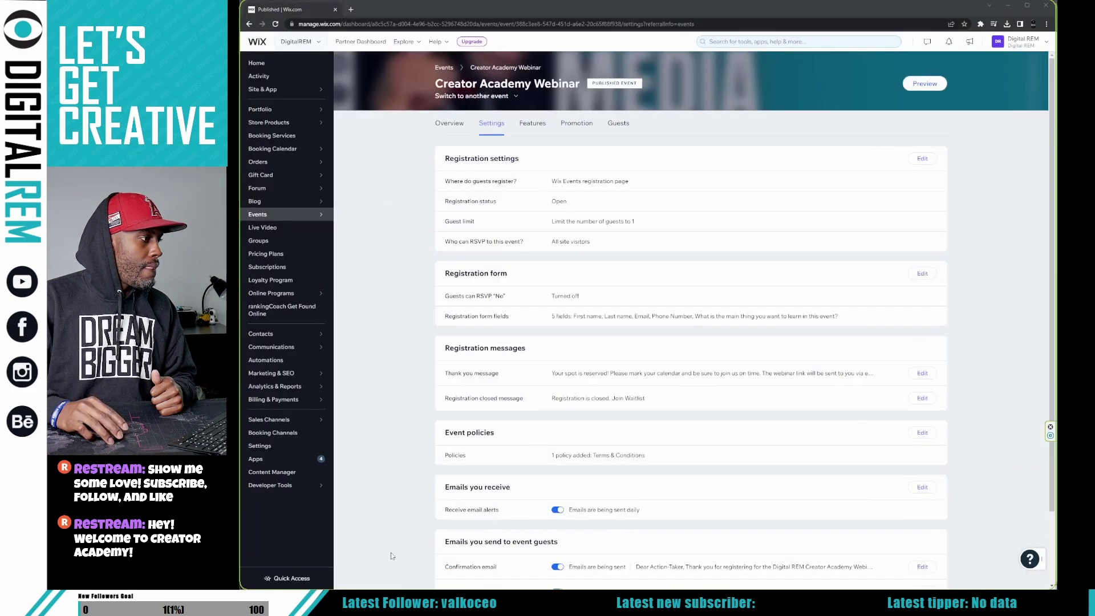
{"action": "left_click", "coordinate": [283, 63]}
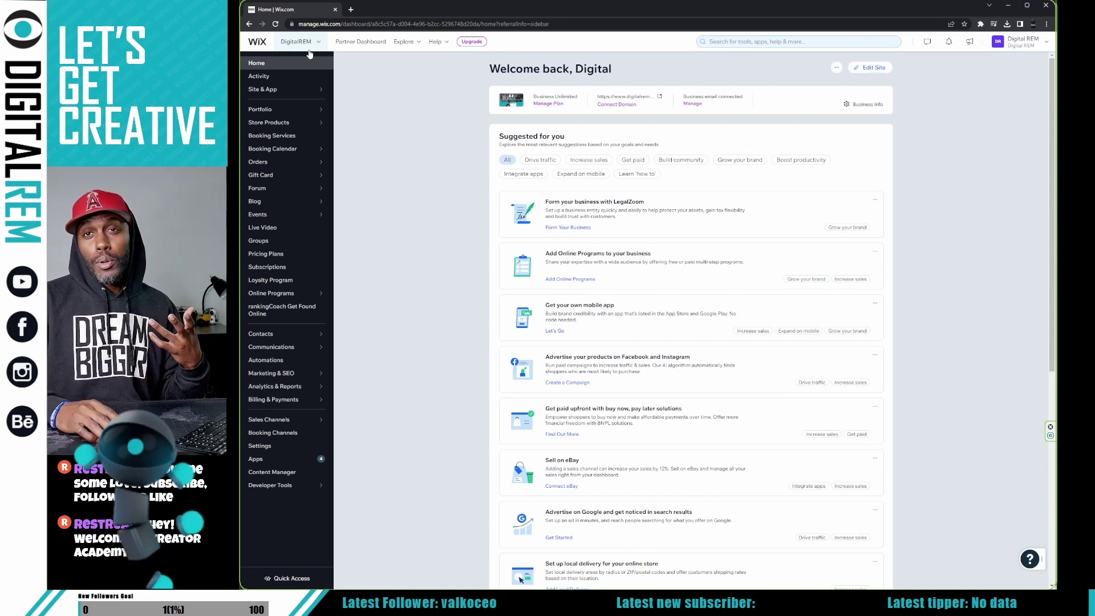
Open Events to list the published Creator Academy Webinar with 0 RSVPs.
{"action": "left_click", "coordinate": [265, 217]}
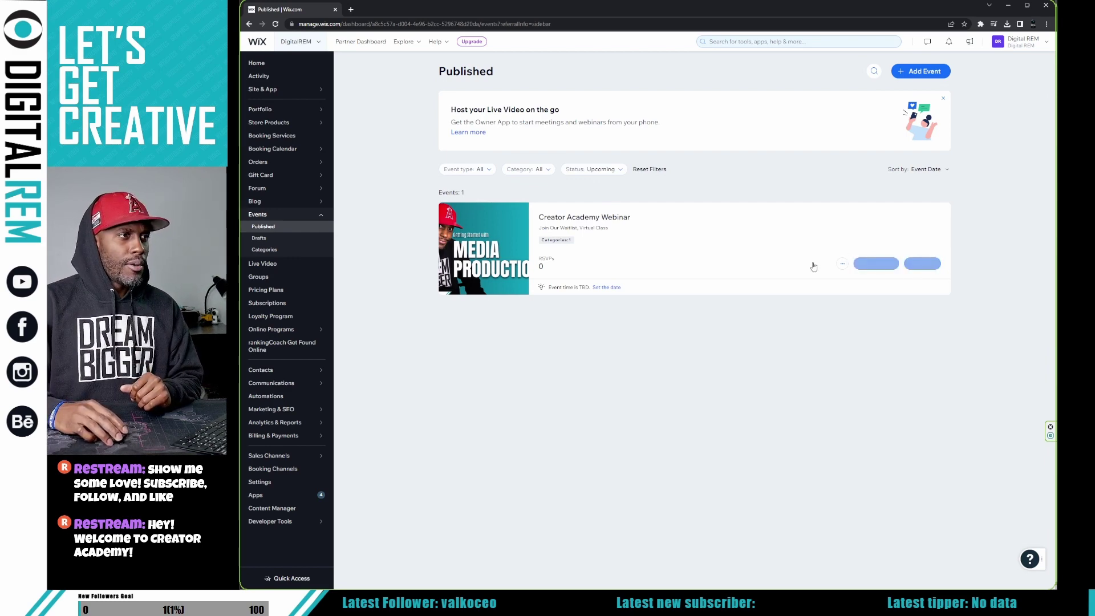
Open the Creator Academy Webinar's Settings and start editing its Registration settings.
{"action": "left_click", "coordinate": [677, 243]}
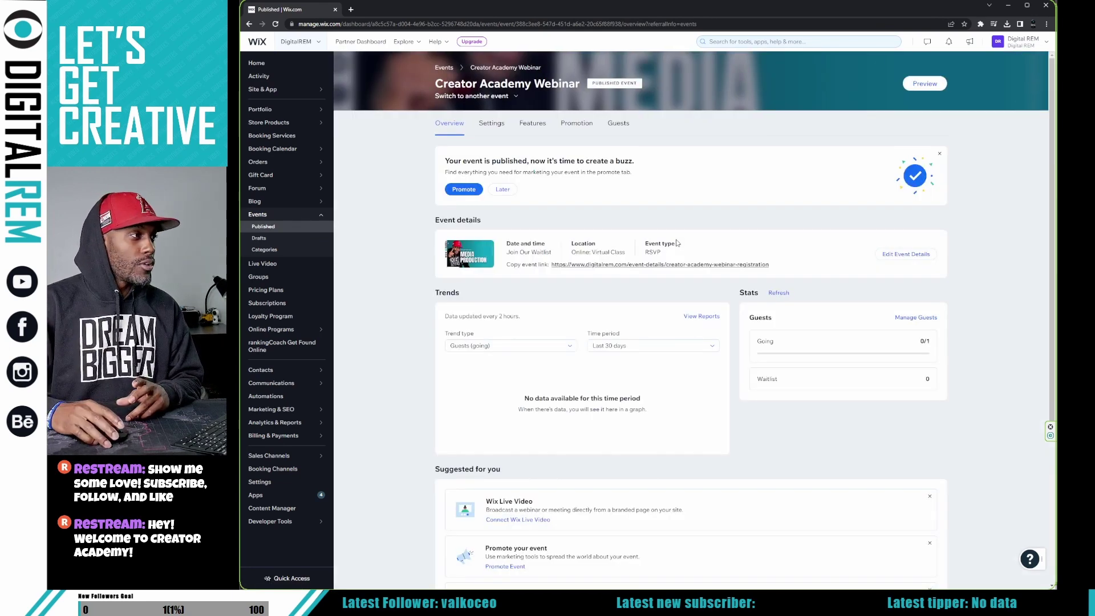
{"action": "left_click", "coordinate": [496, 127]}
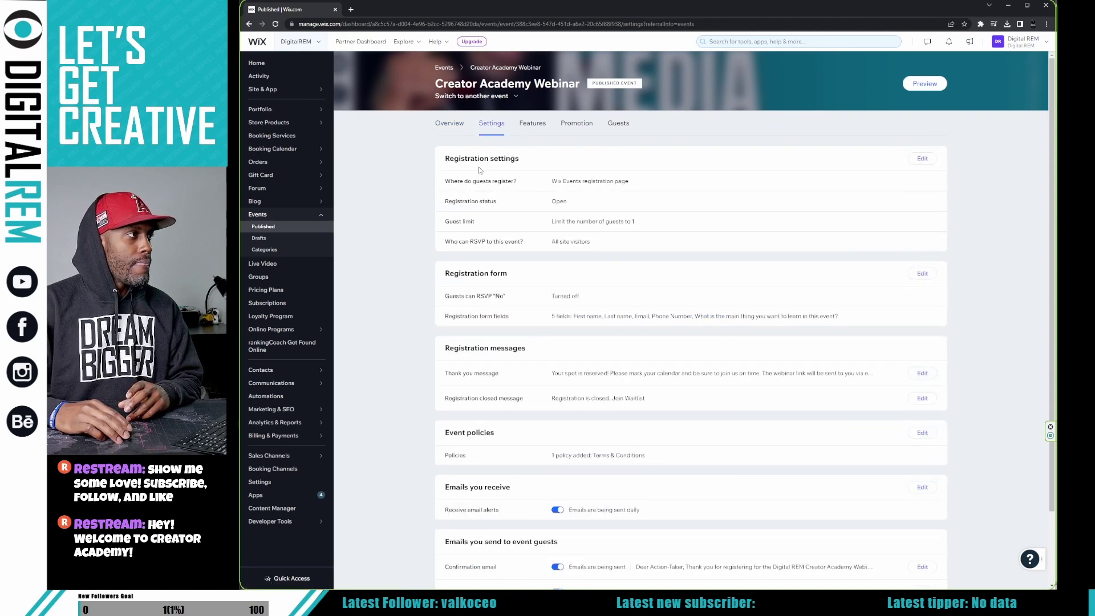
{"action": "left_click", "coordinate": [923, 160]}
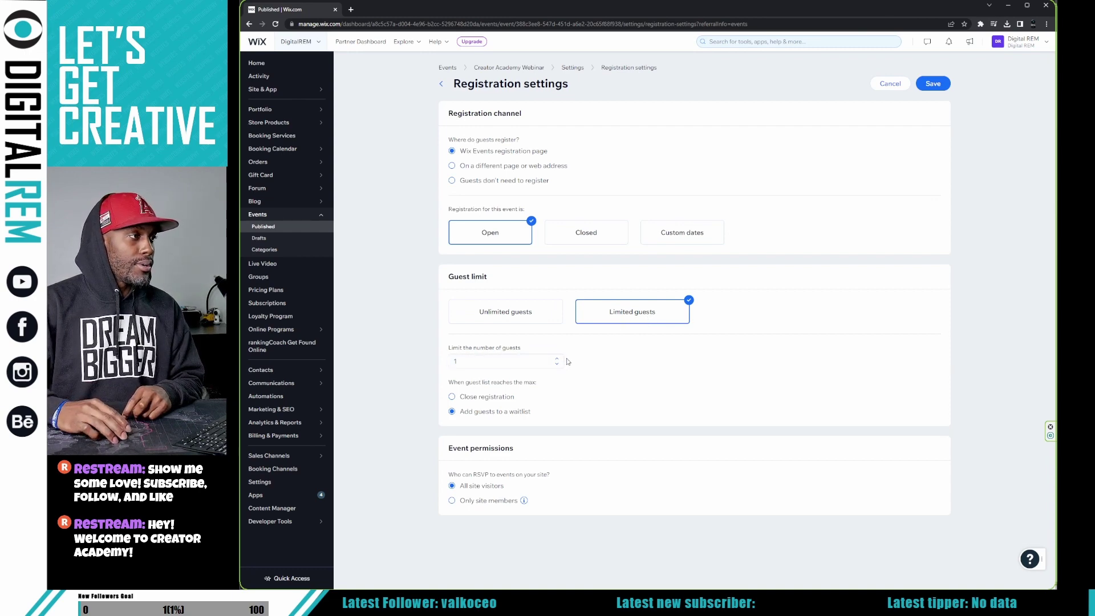
{"action": "left_click", "coordinate": [482, 367]}
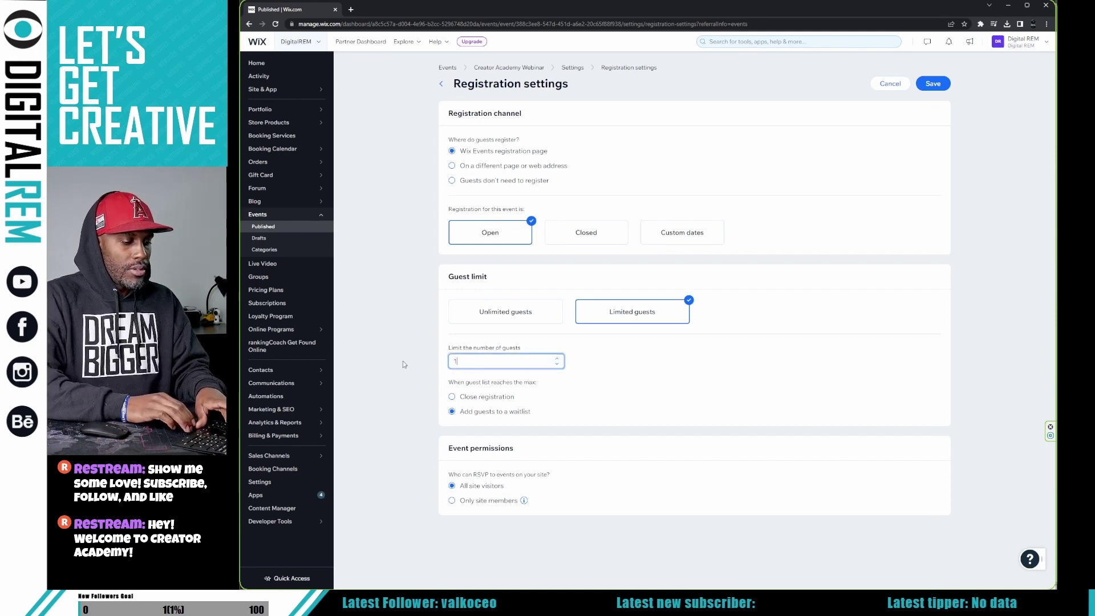
{"action": "key", "text": "BackSpace"}
{"action": "type", "text": "0"}
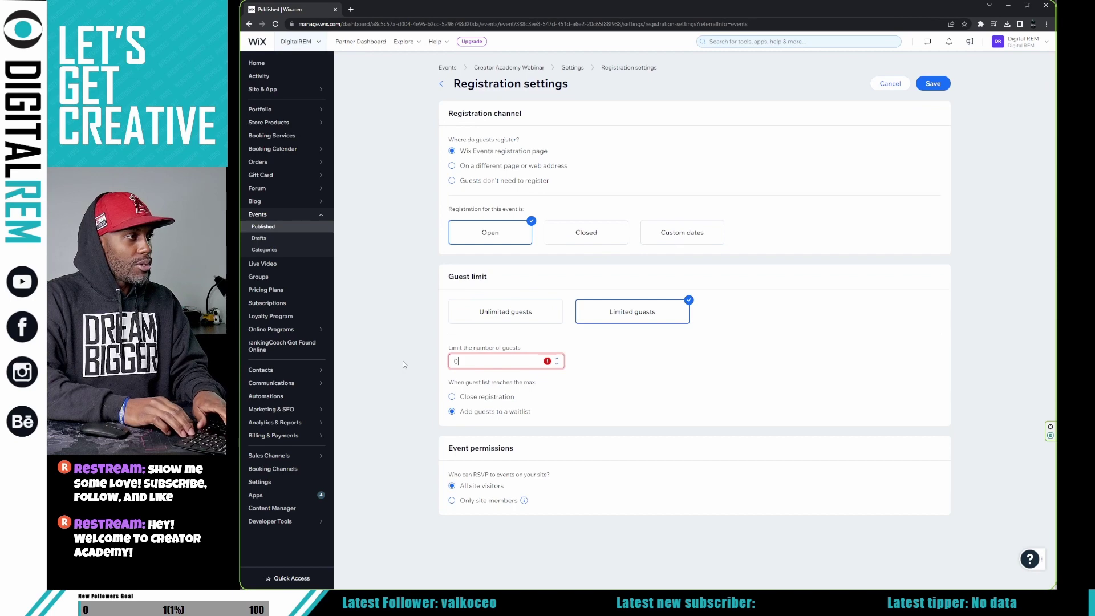
{"action": "mouse_move", "coordinate": [549, 362]}
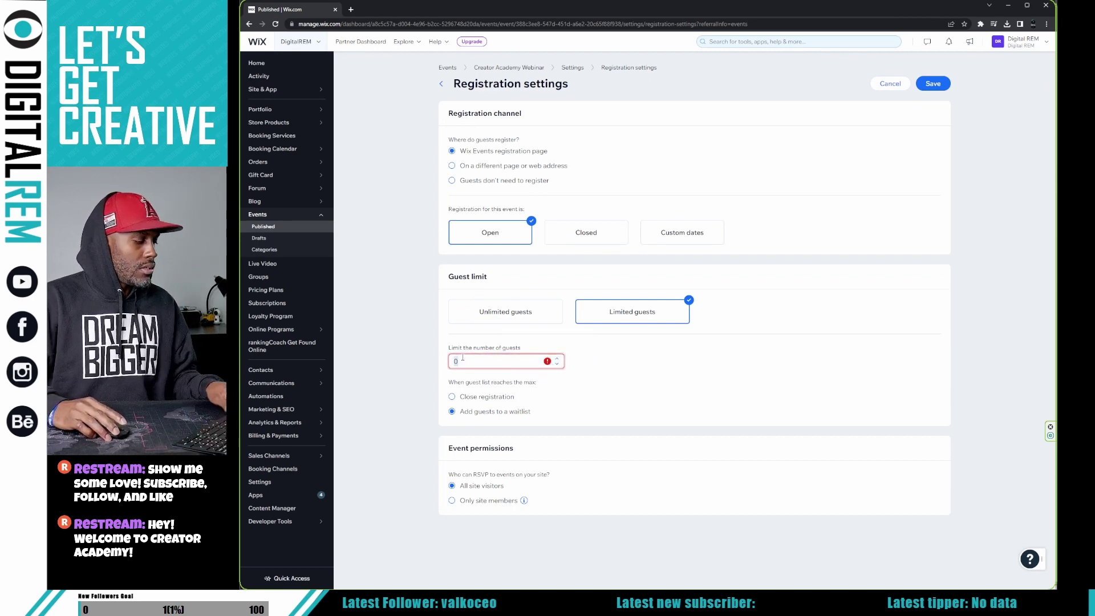
{"action": "key", "text": "BackSpace"}
{"action": "type", "text": "1"}
{"action": "left_click", "coordinate": [738, 418]}
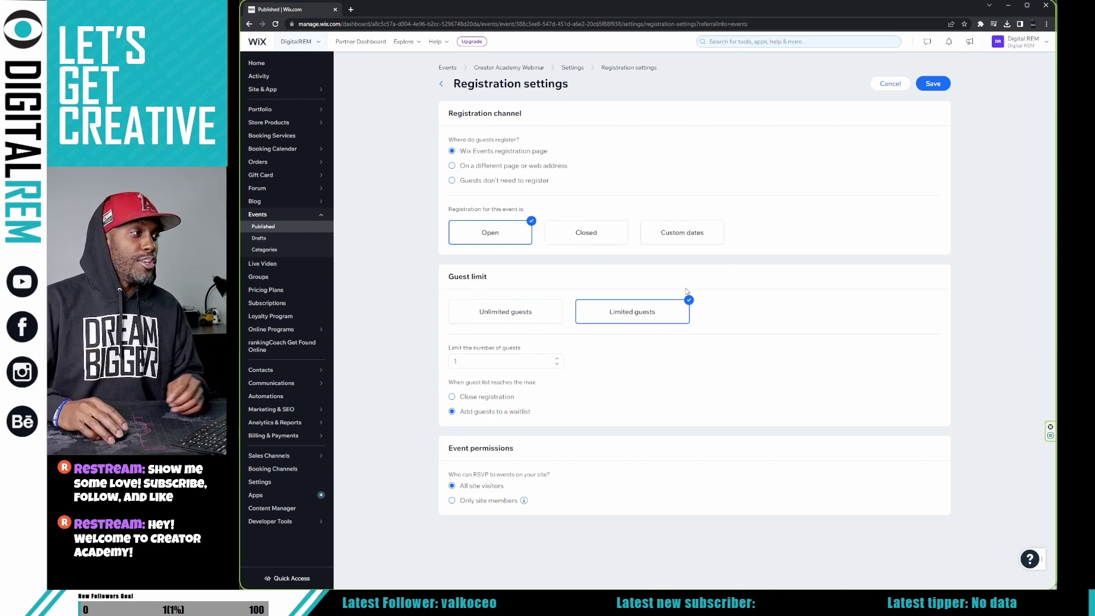
Limit the webinar to 1 guest with extra guests waitlisted, and save the registration settings.
{"action": "left_click", "coordinate": [477, 364]}
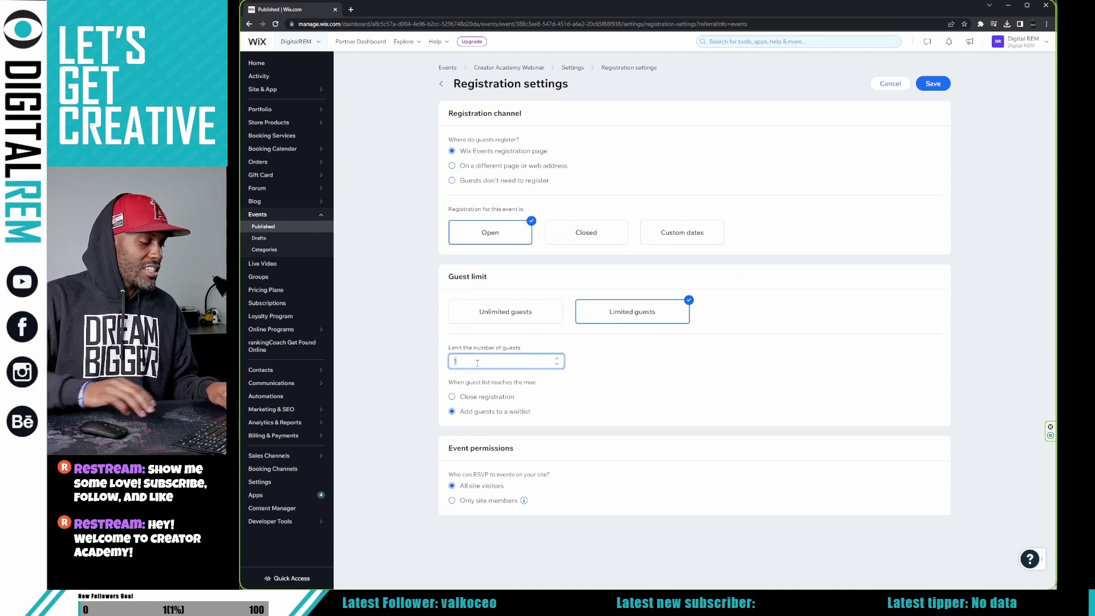
{"action": "type", "text": "30"}
{"action": "key", "text": "BackSpace"}
{"action": "key", "text": "BackSpace"}
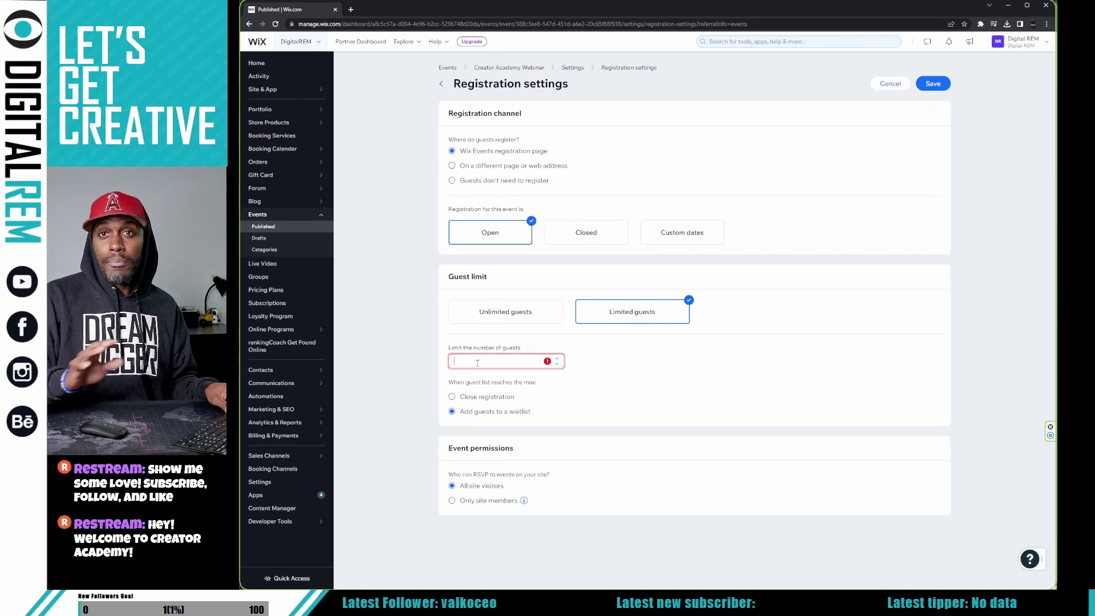
{"action": "type", "text": "1"}
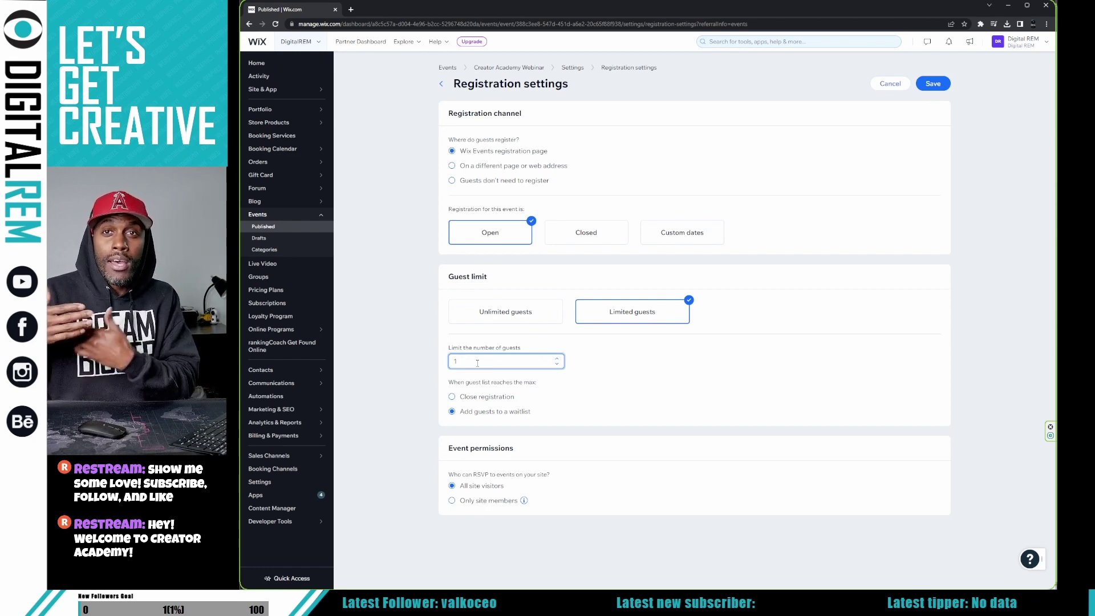
{"action": "left_click", "coordinate": [851, 367]}
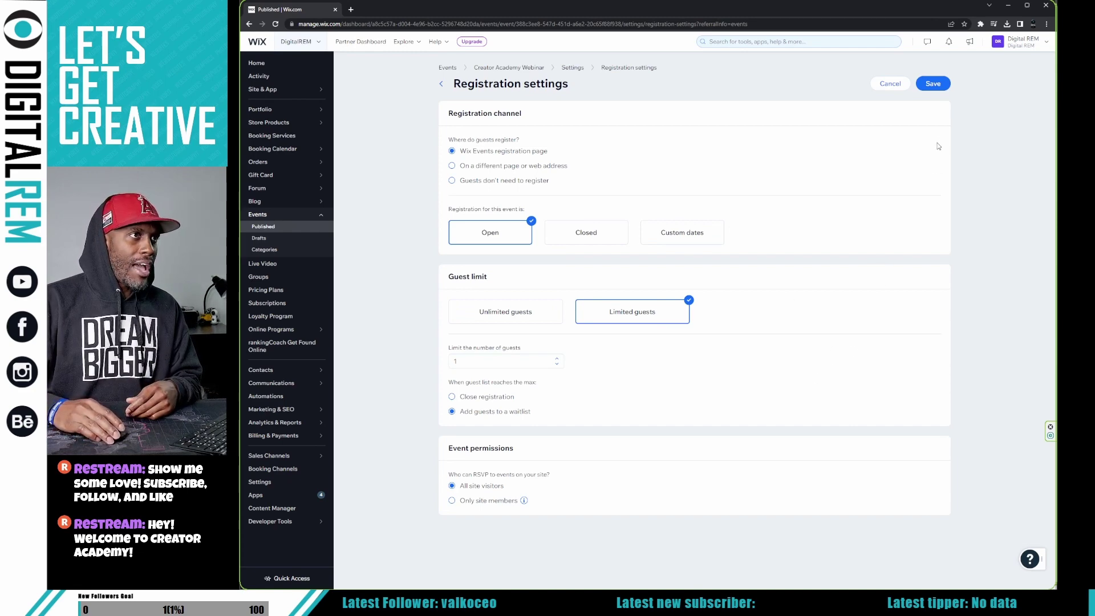
{"action": "left_click", "coordinate": [936, 86]}
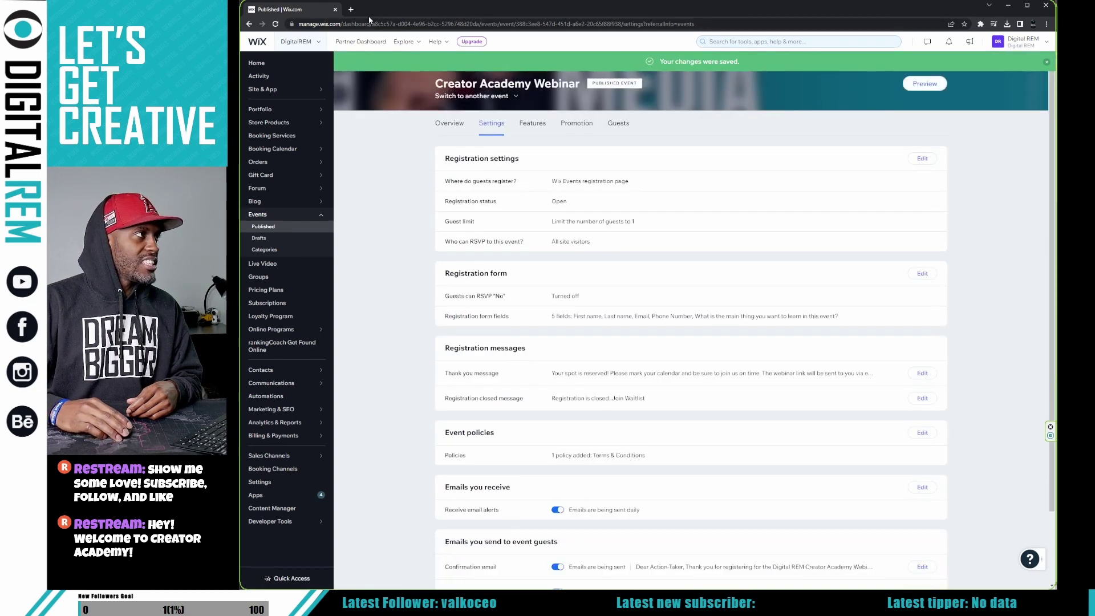
Load the live site digitalrem.com in a new Chrome tab.
{"action": "left_click", "coordinate": [351, 11]}
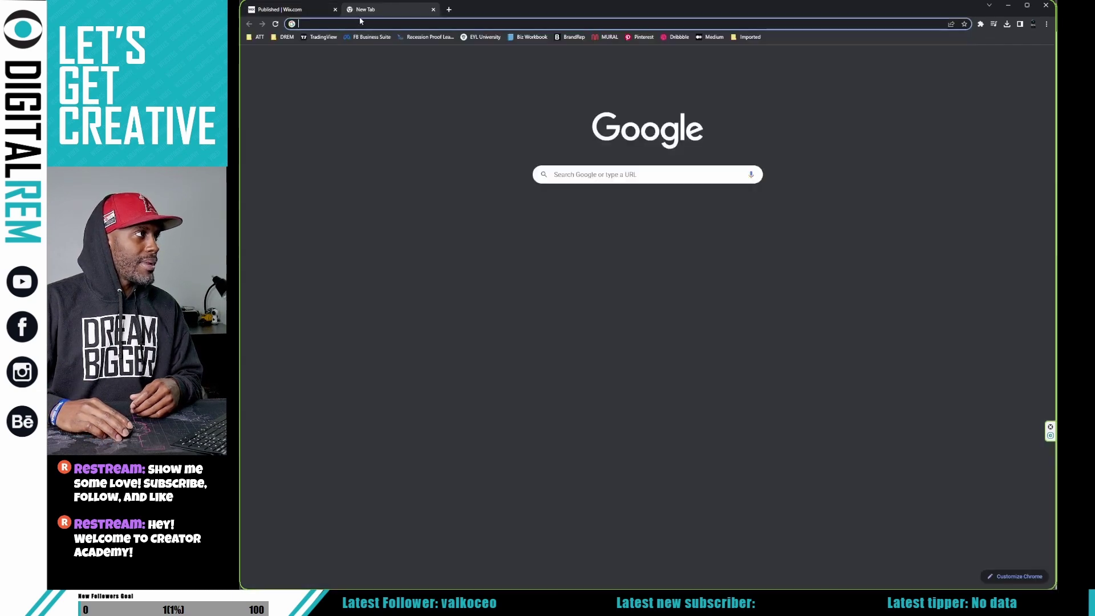
{"action": "type", "text": "di"}
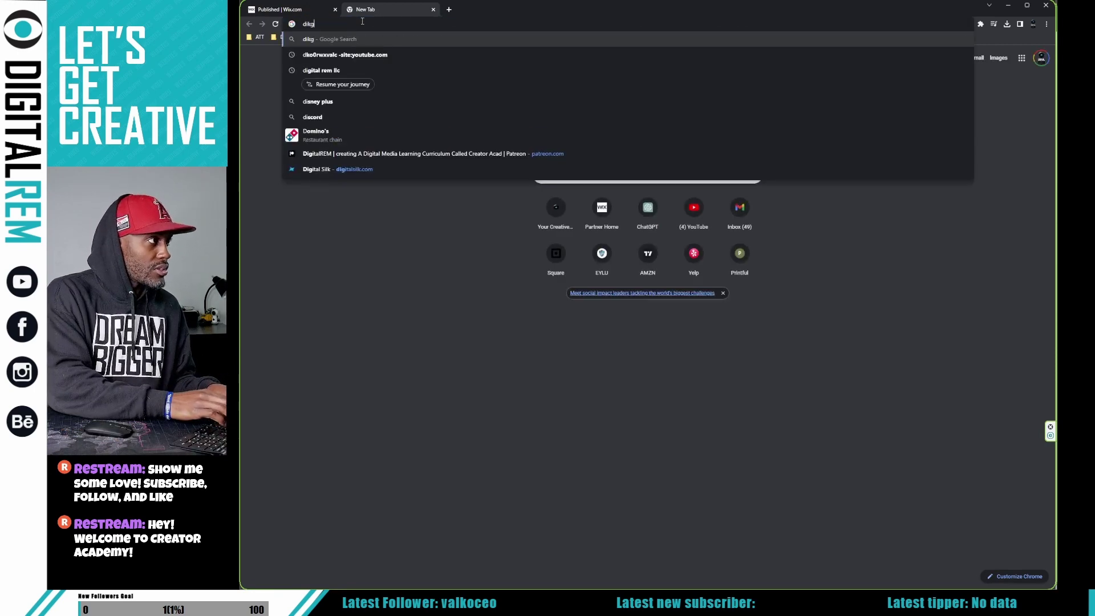
{"action": "type", "text": "g"}
{"action": "key", "text": "Return"}
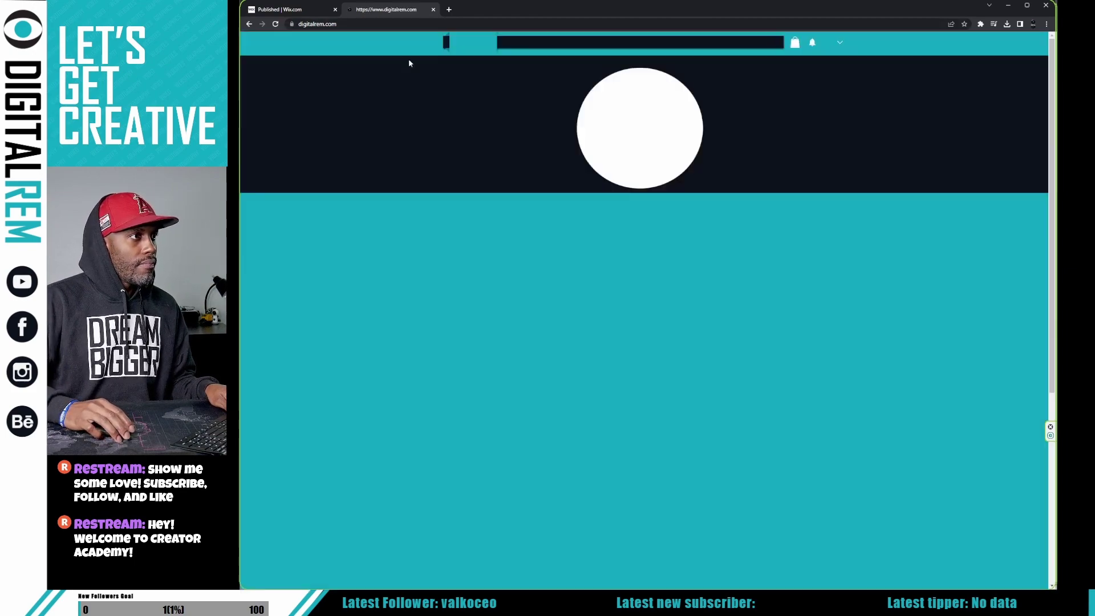
Scroll down to the Creator Academy Webinar card and choose Join Waitlist.
{"action": "scroll", "coordinate": [736, 308], "scroll_direction": "down", "scroll_amount": 10}
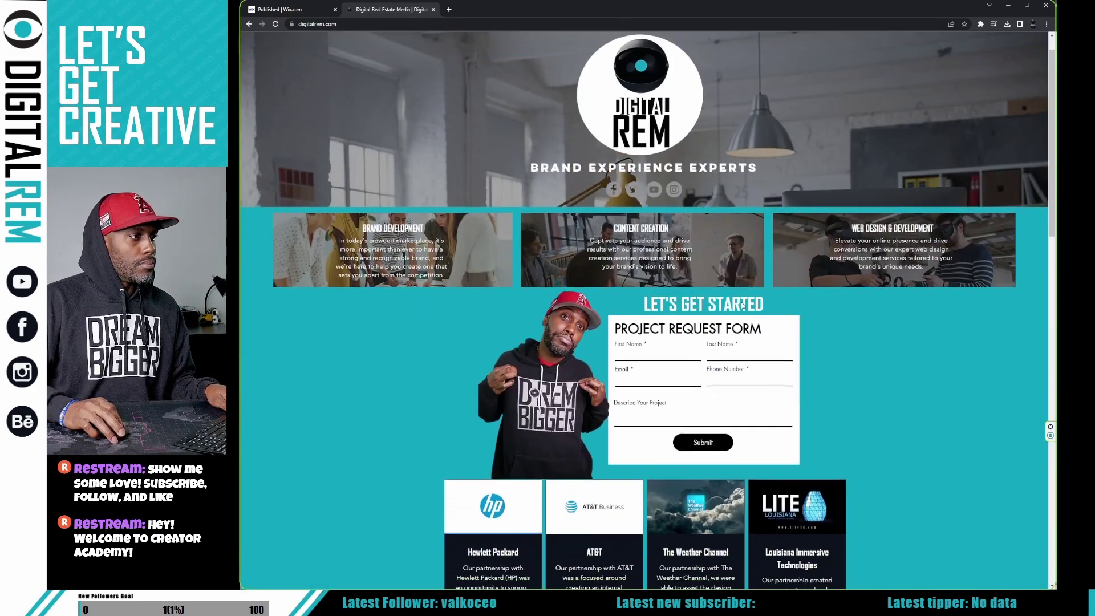
{"action": "scroll", "coordinate": [740, 303], "scroll_direction": "down", "scroll_amount": 2}
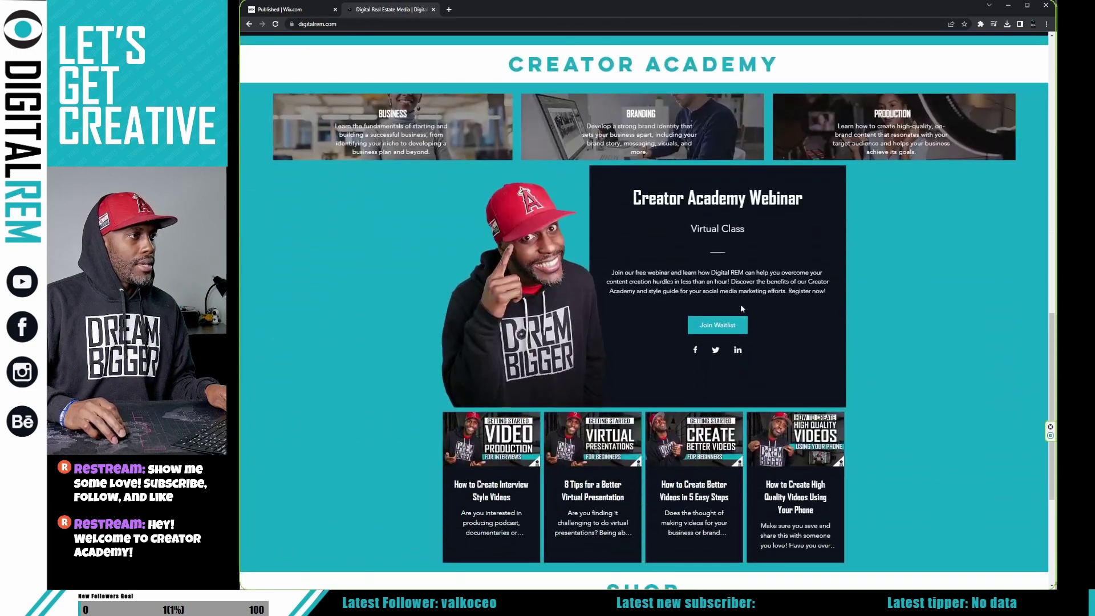
{"action": "scroll", "coordinate": [718, 331], "scroll_direction": "down", "scroll_amount": 1}
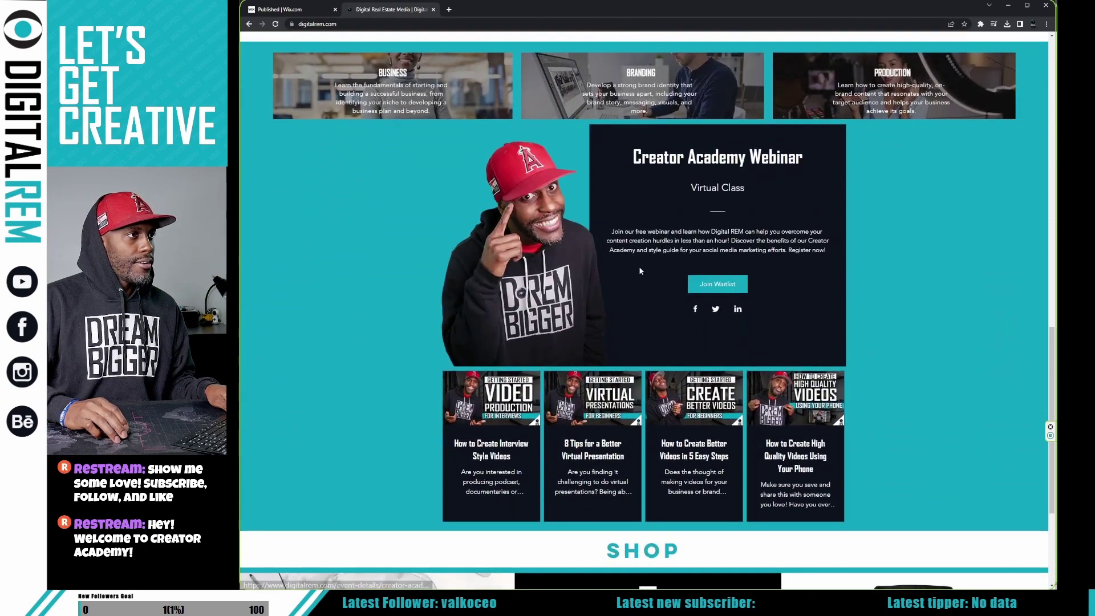
{"action": "scroll", "coordinate": [752, 260], "scroll_direction": "up", "scroll_amount": 2}
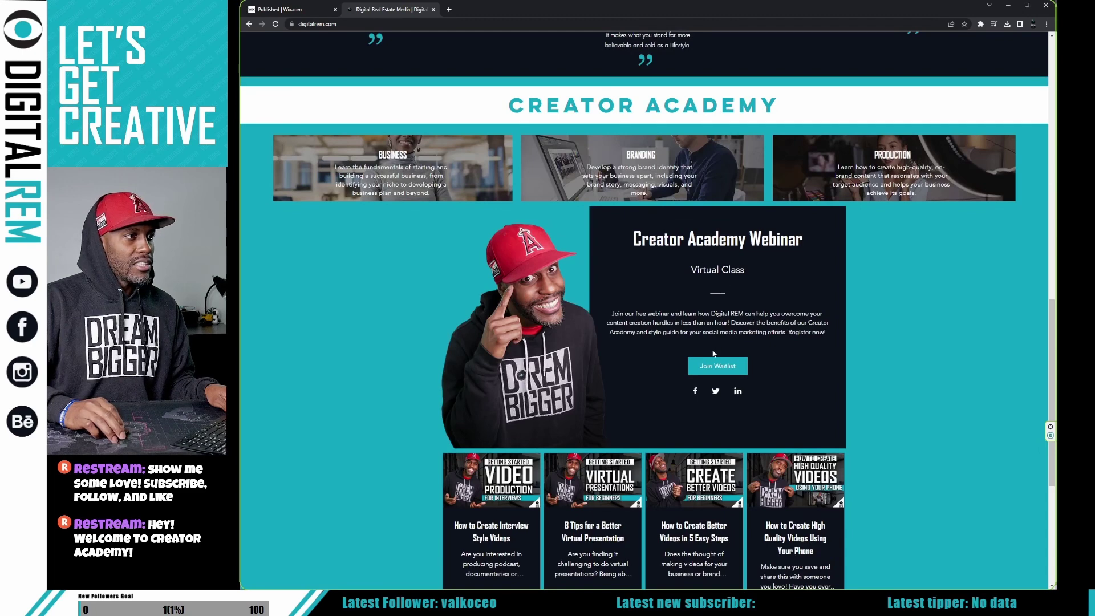
{"action": "scroll", "coordinate": [716, 342], "scroll_direction": "down", "scroll_amount": 1}
{"action": "left_click", "coordinate": [718, 326]}
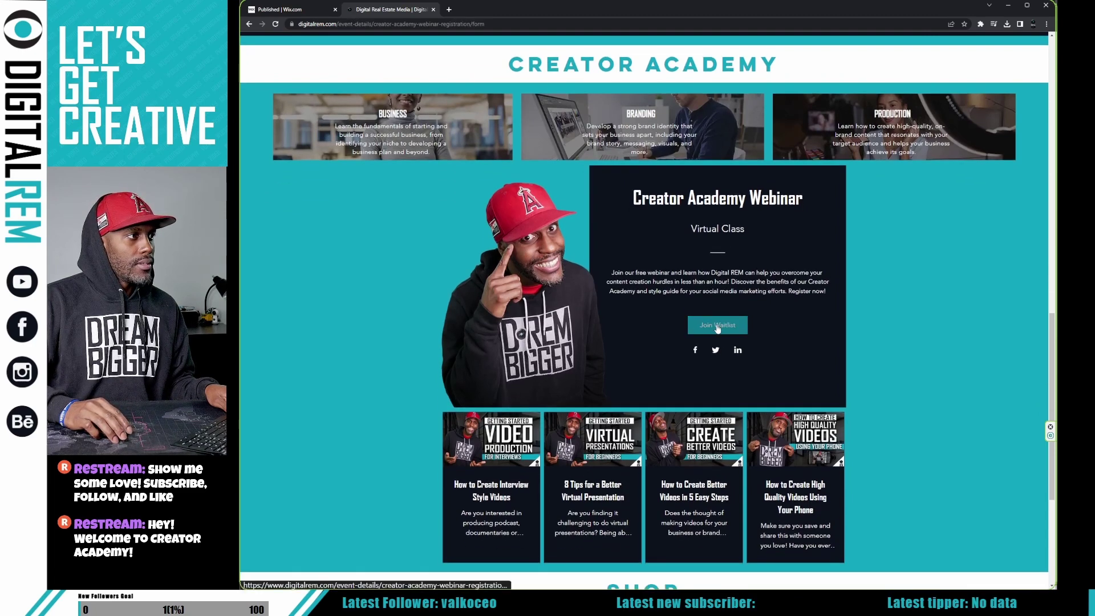